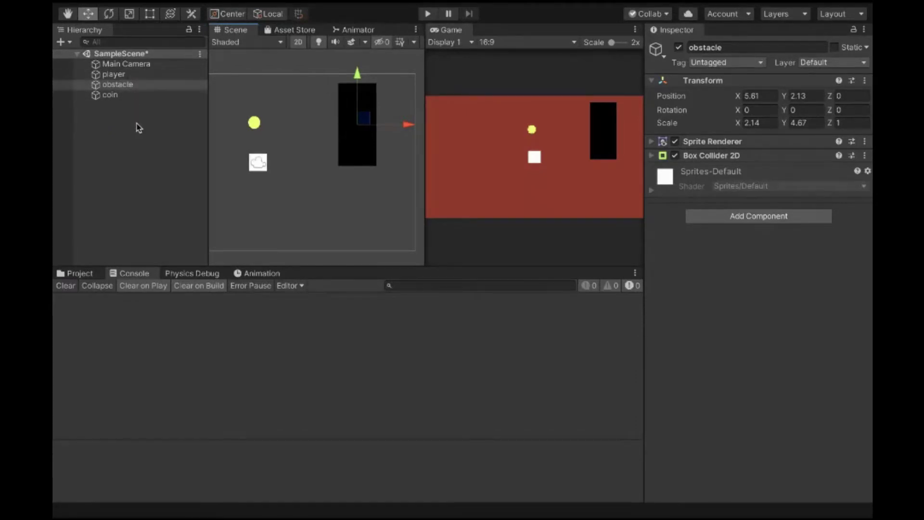
left_click(133, 87)
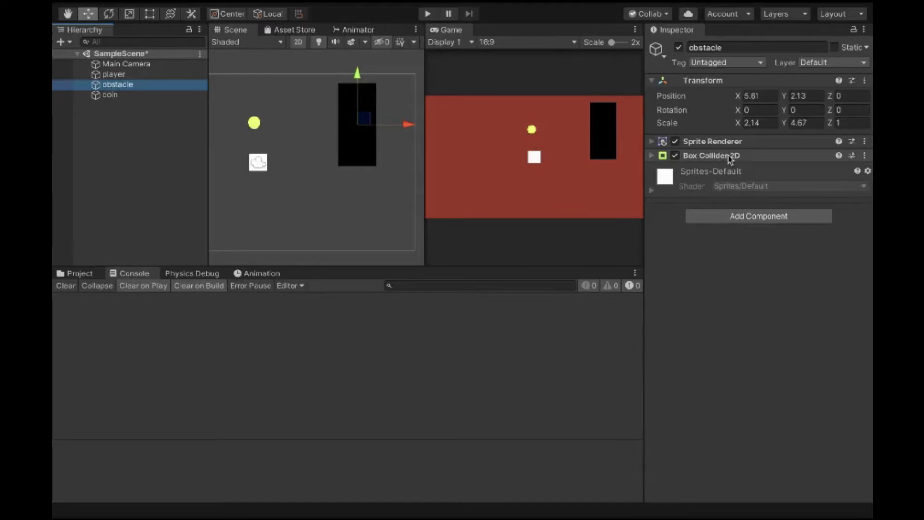
left_click(651, 156)
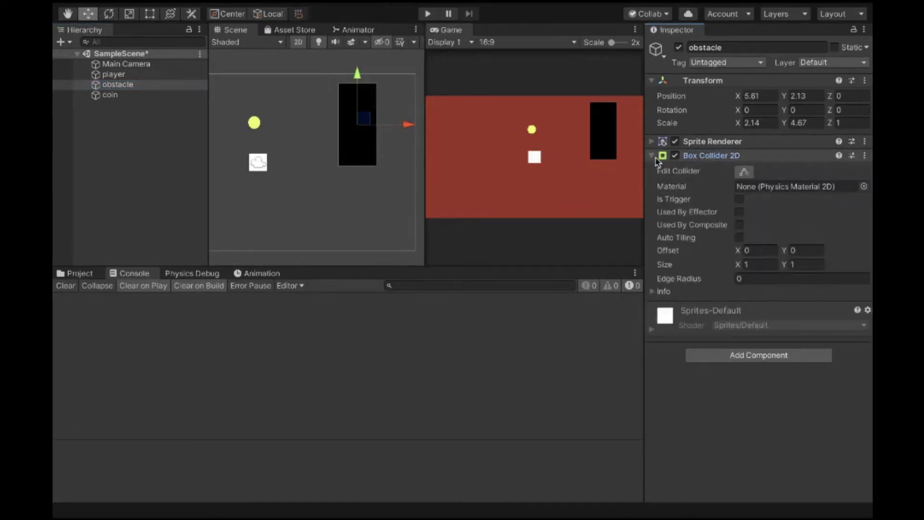
left_click(653, 156)
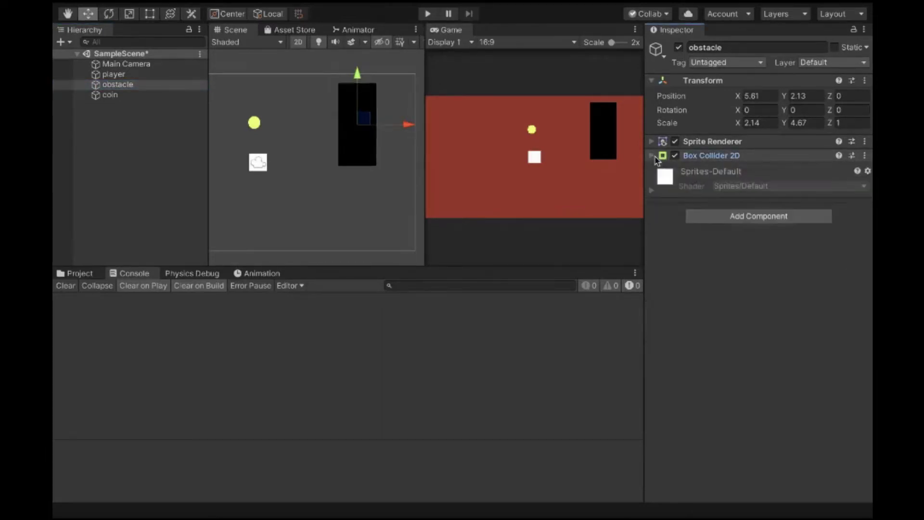
left_click(752, 218)
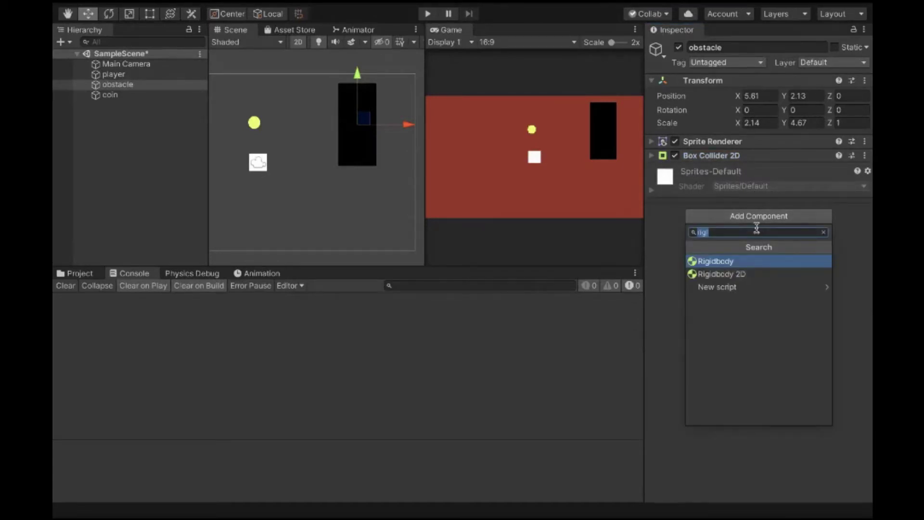
type("box")
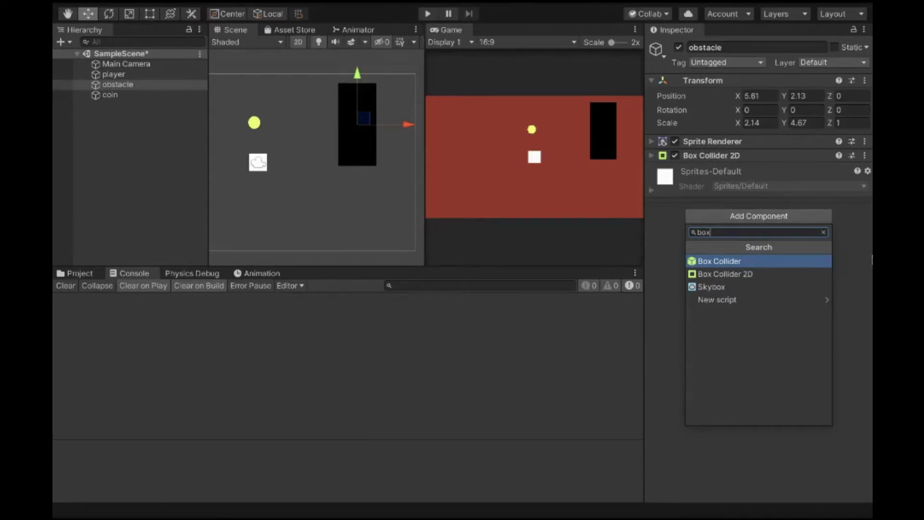
left_click(847, 269)
- Expand the obstacle's Box Collider 2D to show Is Trigger off, Offset 0, 0 and Size 1, 1
left_click(653, 156)
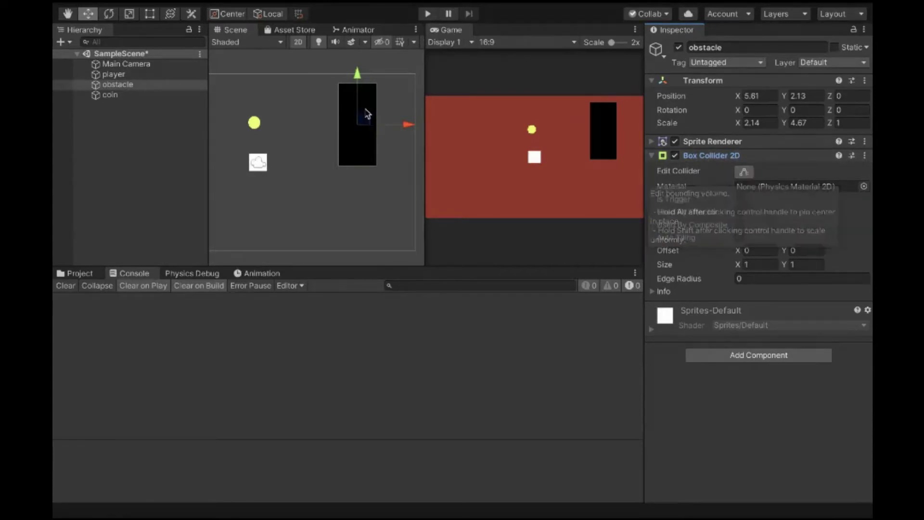
- In Edit Collider mode, stretch the obstacle's collider left, then pull its edge back to the rectangle
scroll(358, 123, "up", 3)
left_click(744, 171)
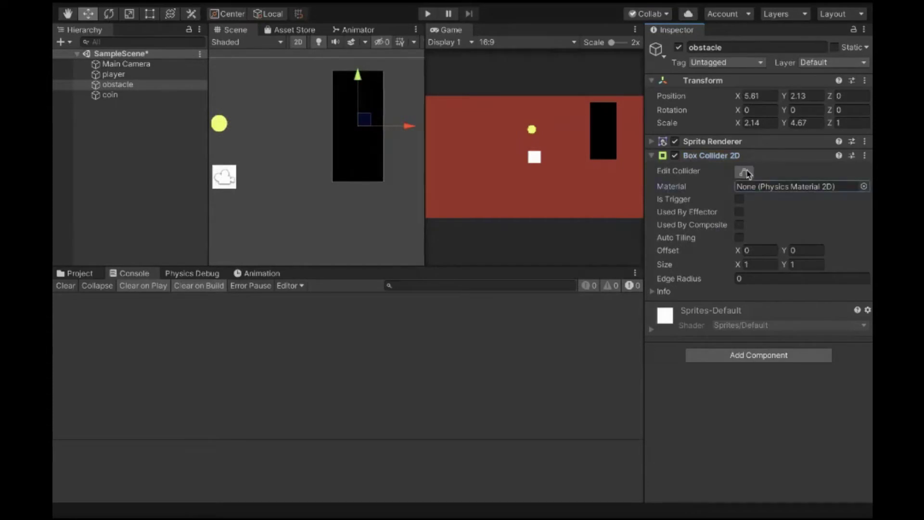
left_click_drag(334, 129, 264, 132)
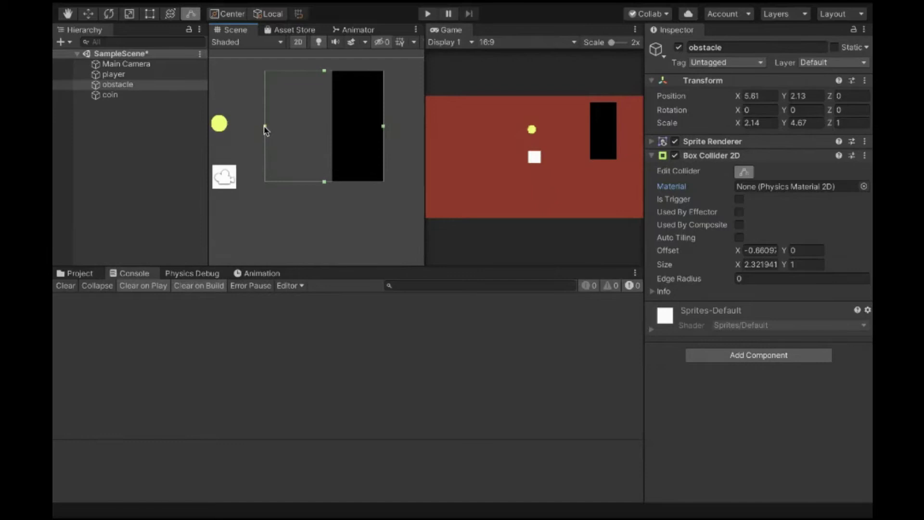
left_click_drag(266, 129, 334, 121)
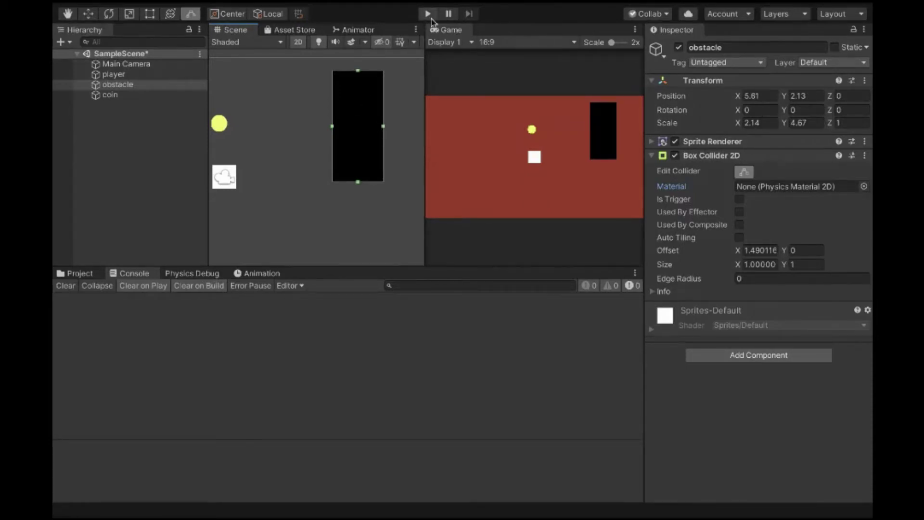
- Zoom out and pan the Scene view to fit all objects, then deselect the obstacle
scroll(303, 167, "down", 2)
scroll(302, 167, "down", 2)
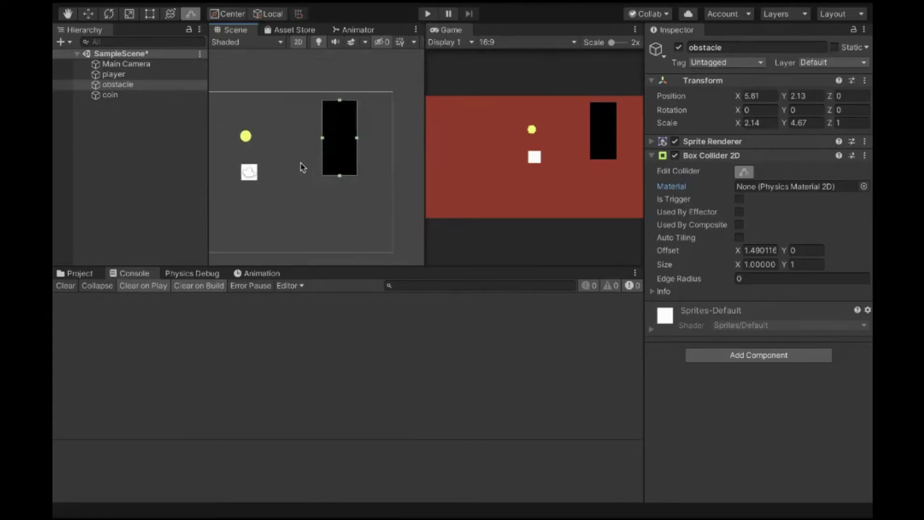
middle_click_drag(296, 173, 317, 178)
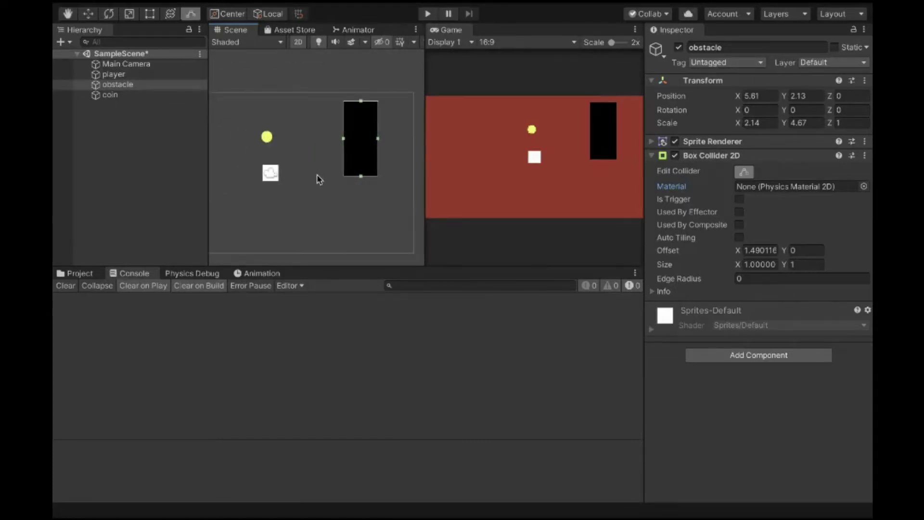
scroll(321, 175, "down", 1)
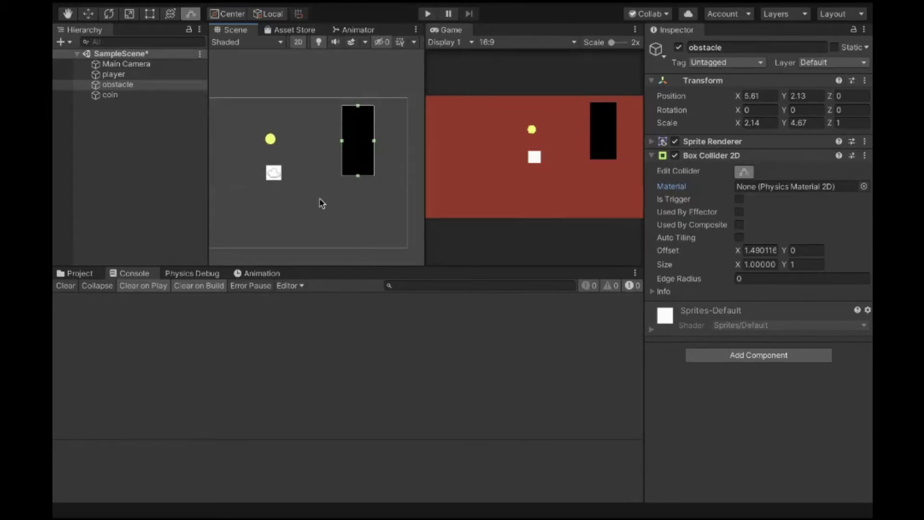
middle_click_drag(319, 190, 323, 185)
scroll(329, 203, "down", 1)
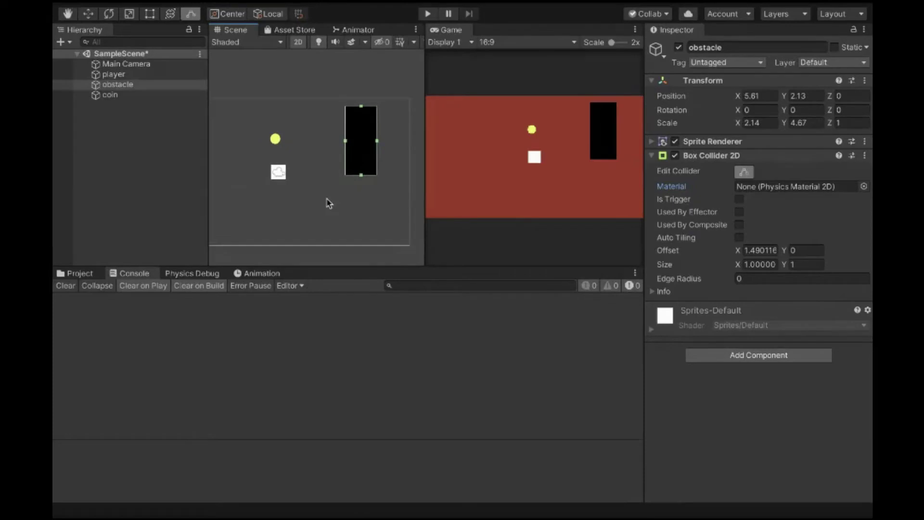
scroll(323, 180, "down", 1)
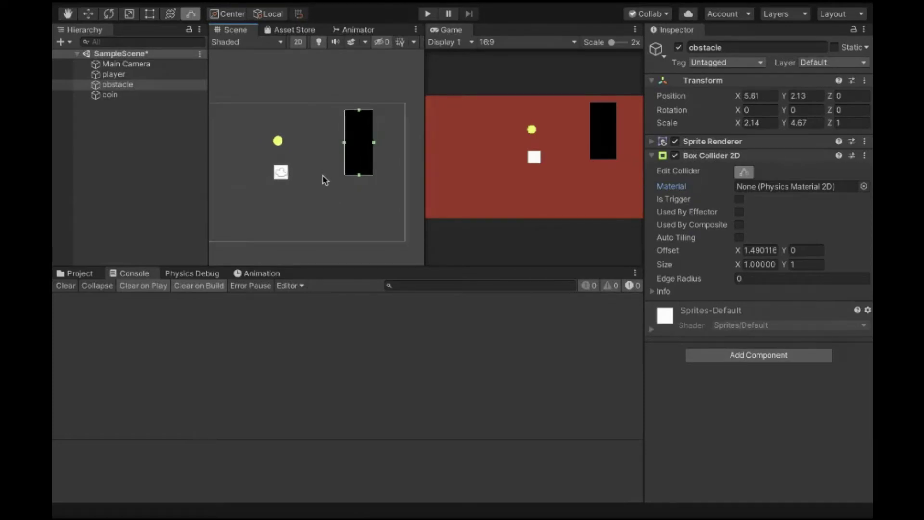
scroll(322, 175, "down", 3)
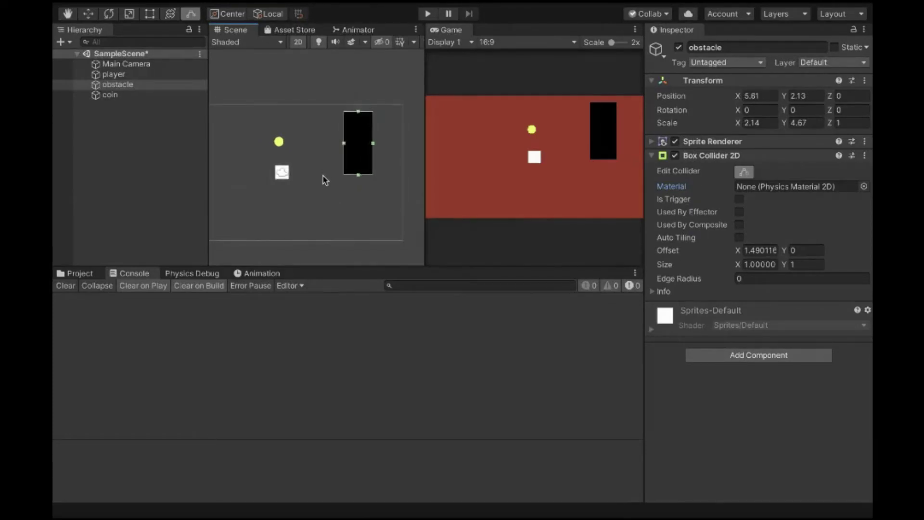
middle_click_drag(322, 176, 349, 180)
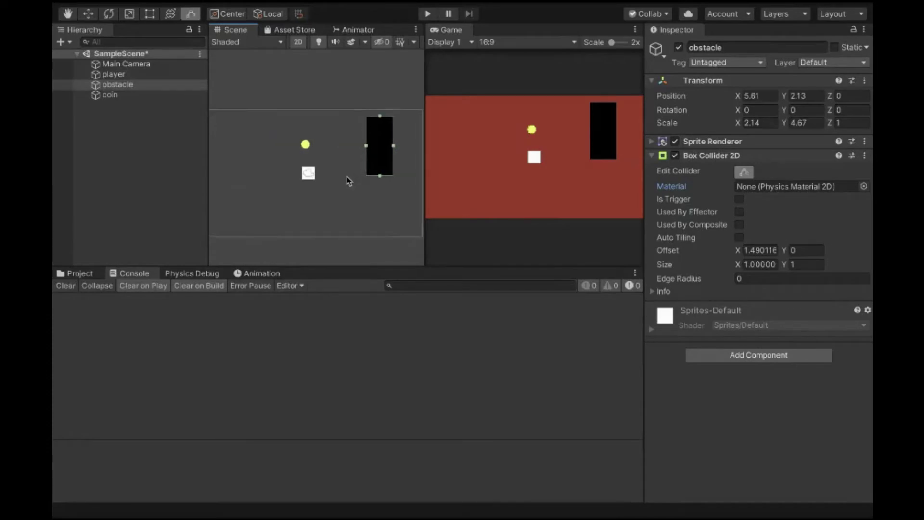
scroll(349, 180, "down", 2)
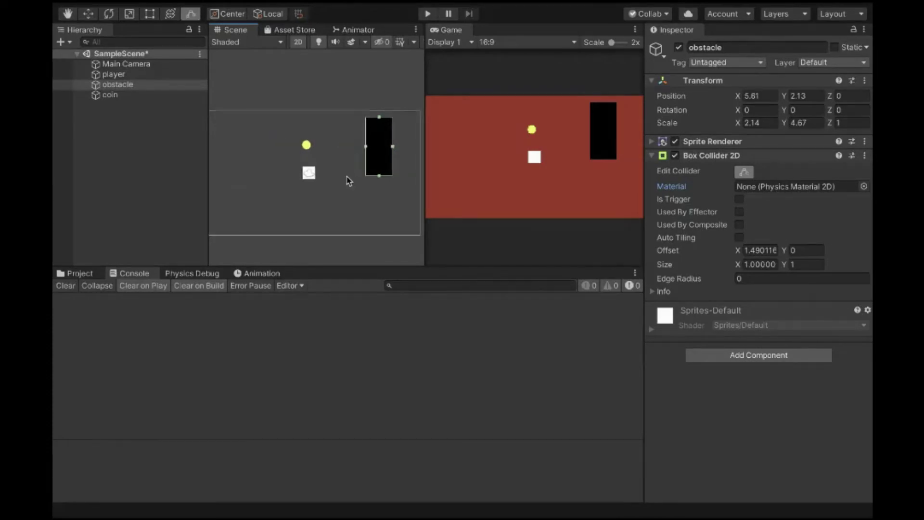
scroll(349, 181, "down", 1)
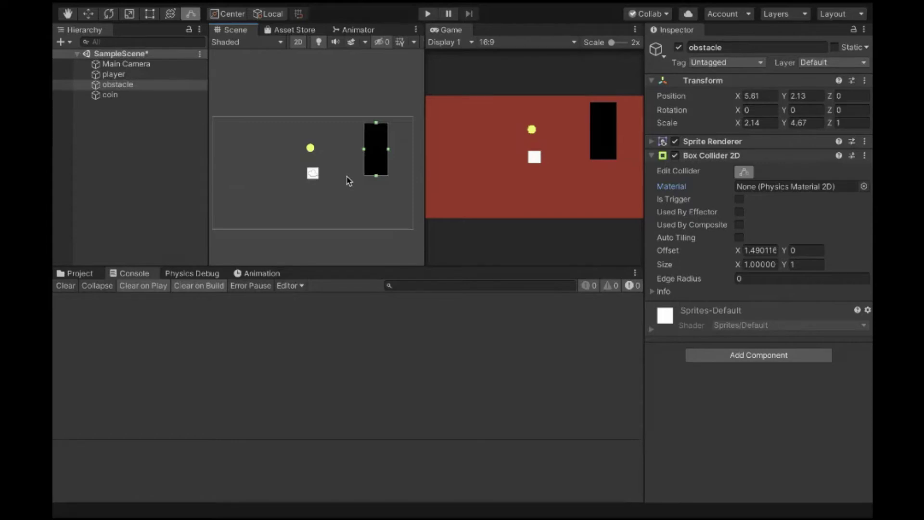
left_click(349, 210)
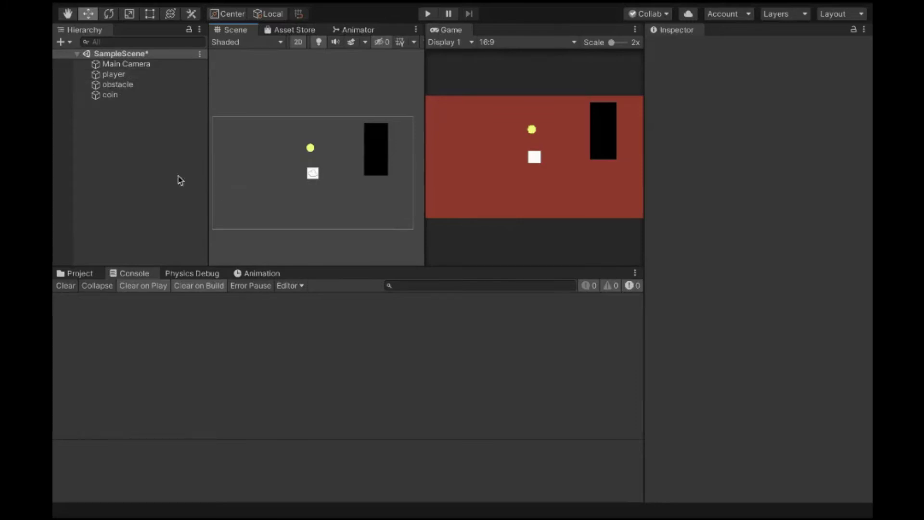
- Inspect the player, then nudge the obstacle's collider edge in Edit Collider mode
left_click(116, 74)
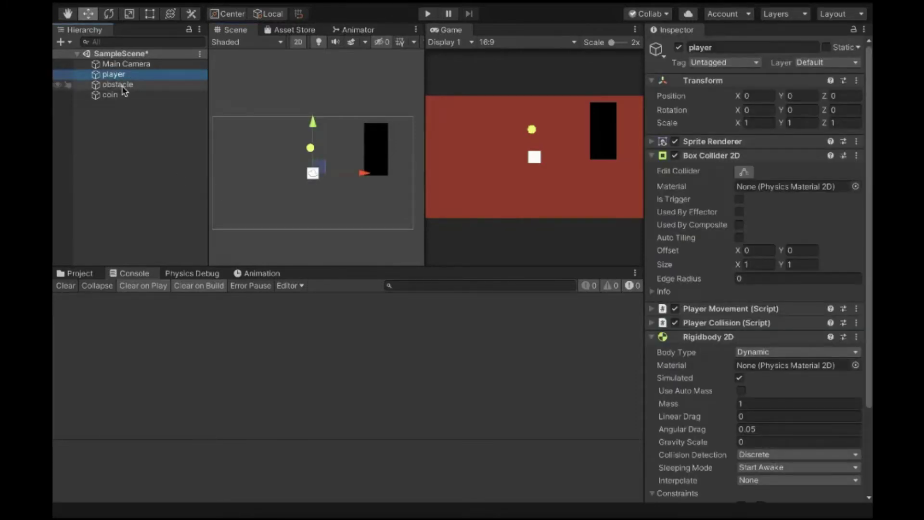
left_click(122, 86)
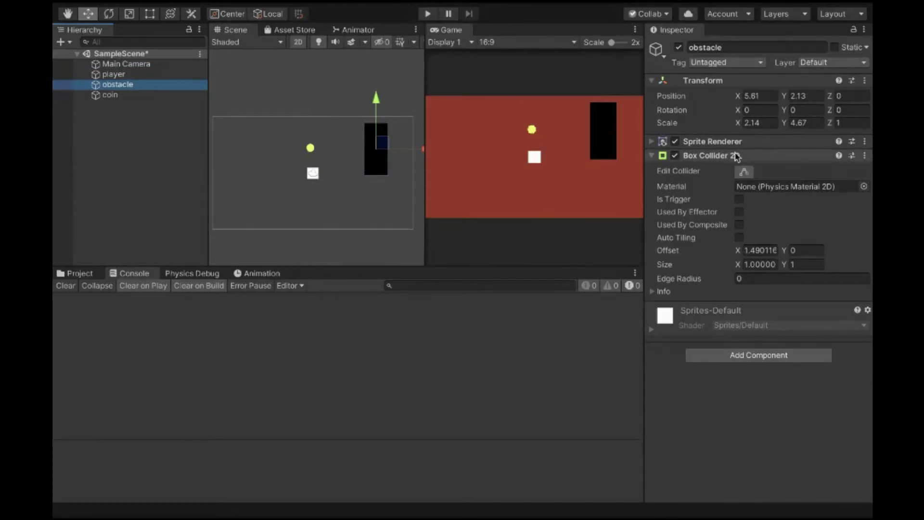
left_click(744, 176)
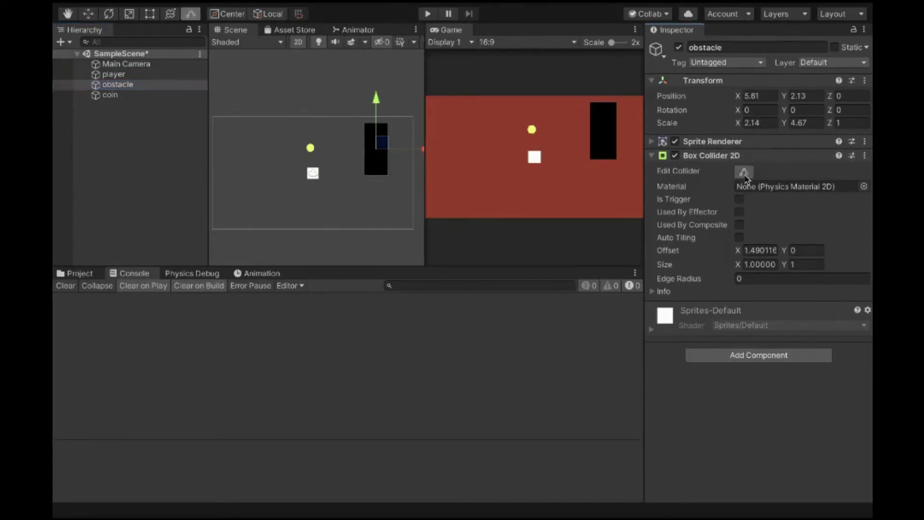
mouse_move(362, 151)
left_mouse_down()
mouse_move(333, 153)
mouse_move(365, 151)
left_mouse_up()
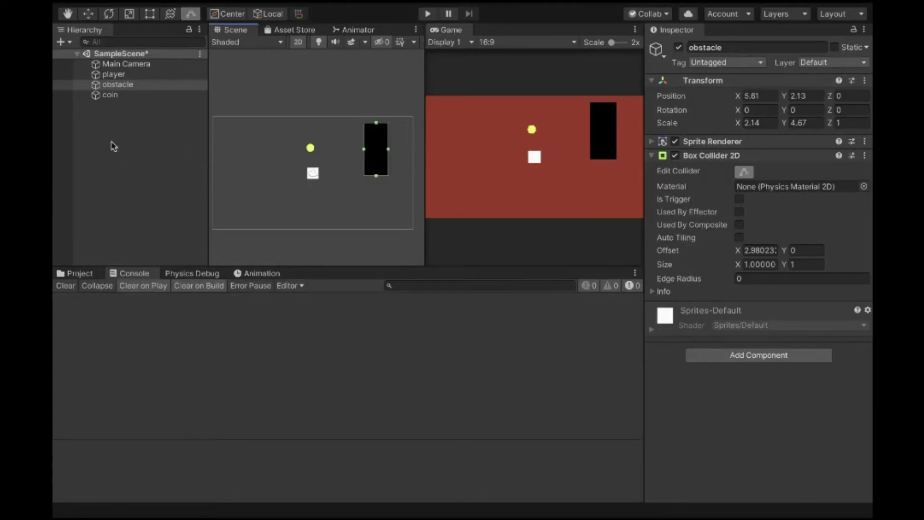
- Shrink the coin's Box Collider 2D, then remove it, keeping the circle trigger; compare with the obstacle
left_click(125, 95)
left_click(127, 87)
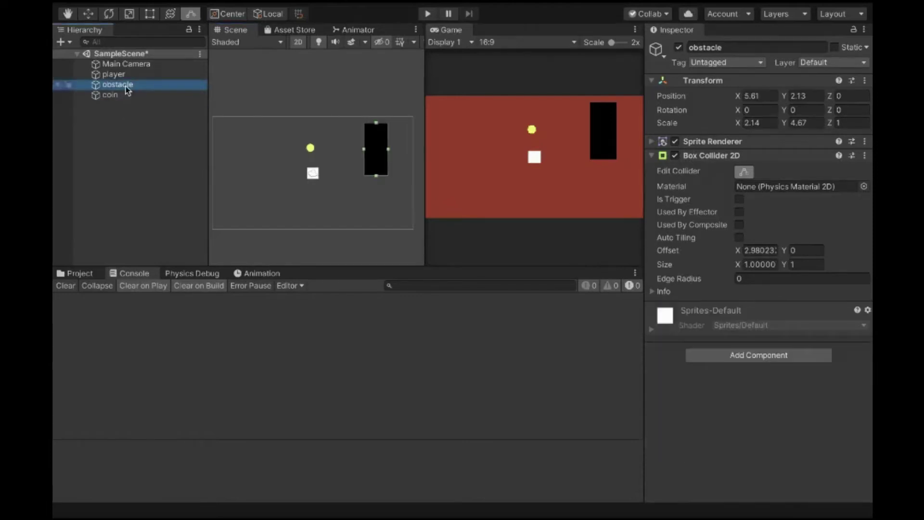
left_click(127, 94)
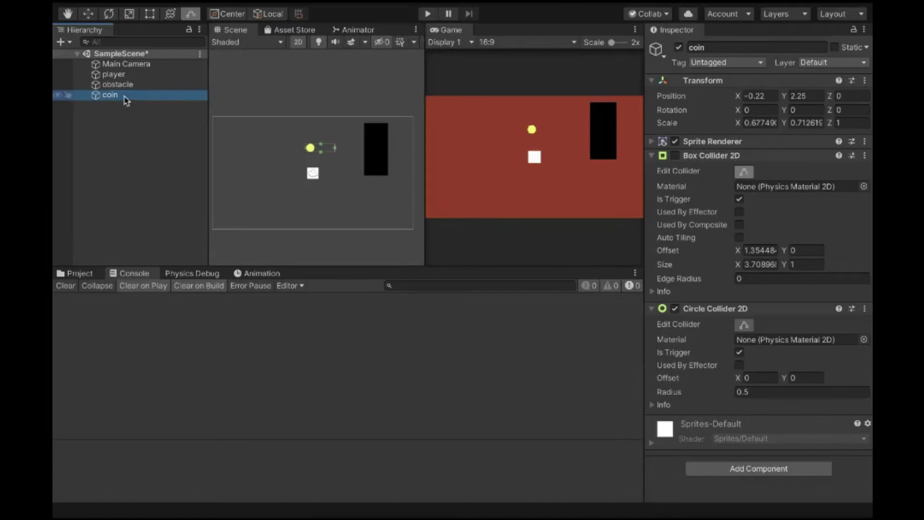
left_click_drag(335, 149, 314, 149)
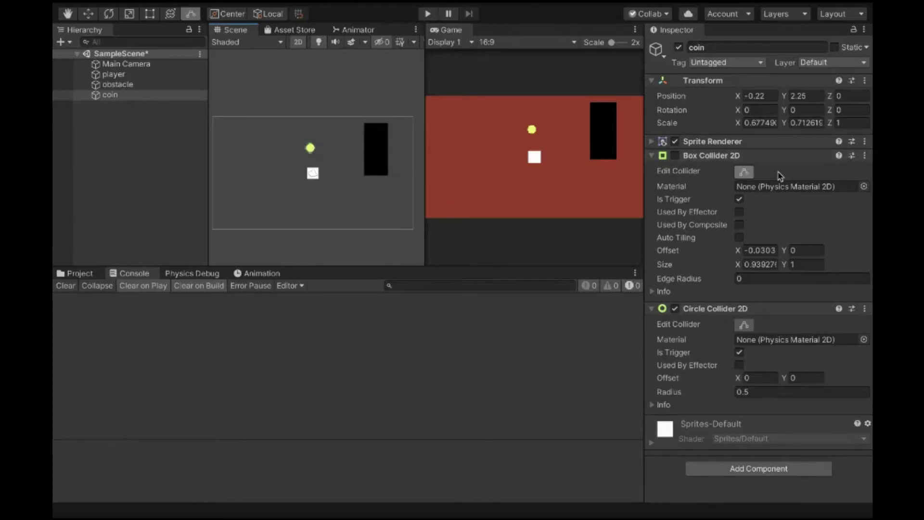
left_click(865, 156)
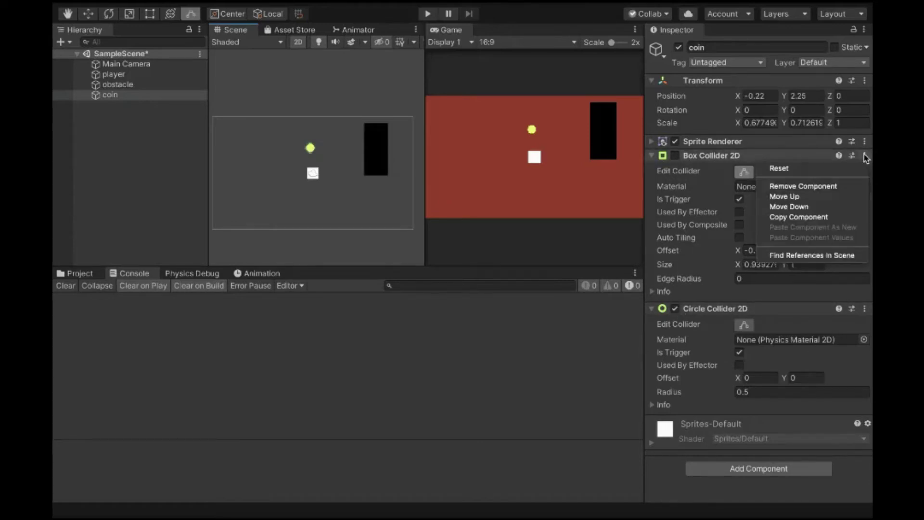
left_click(818, 186)
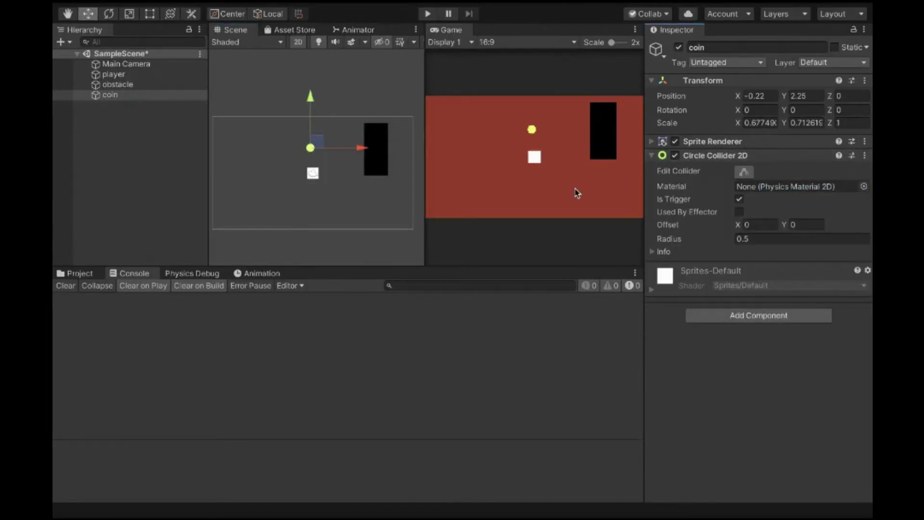
left_click(176, 84)
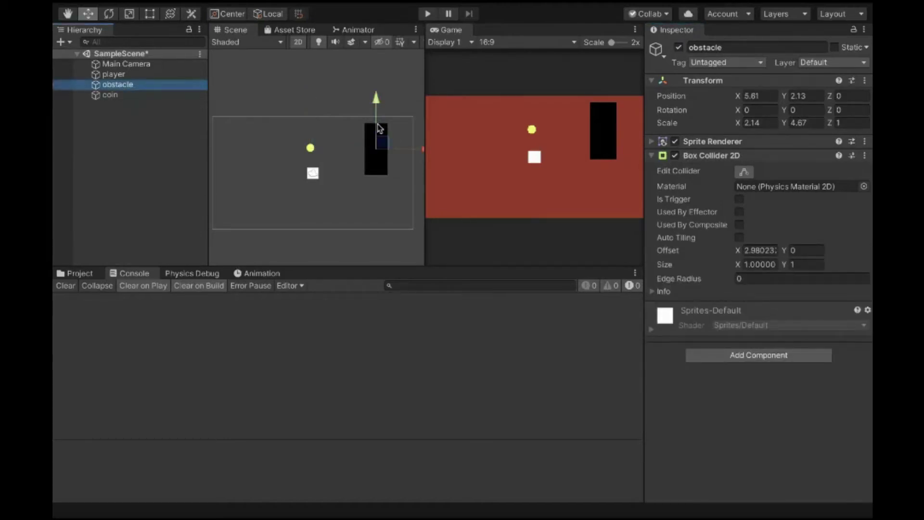
- Resize the coin's Circle Collider 2D to fit the coin (radius about 0.488), then pan back and deselect
left_click(132, 95)
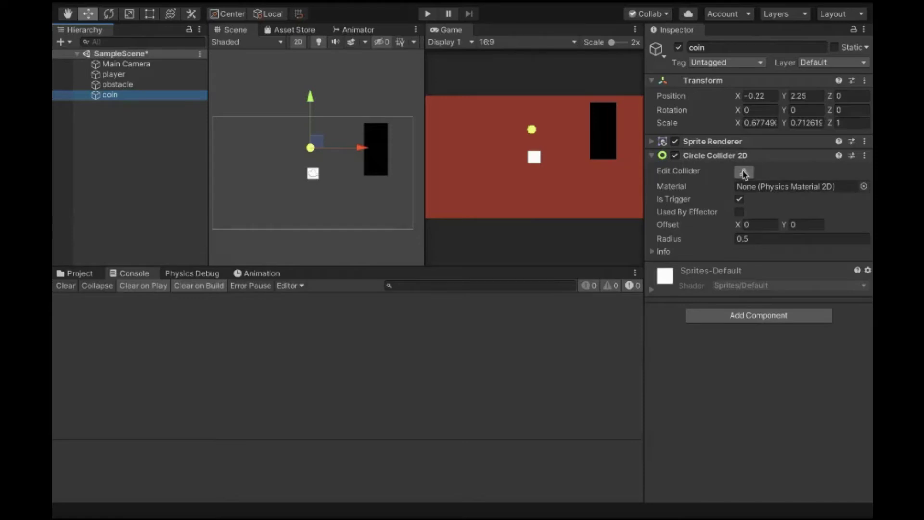
scroll(319, 152, "up", 4)
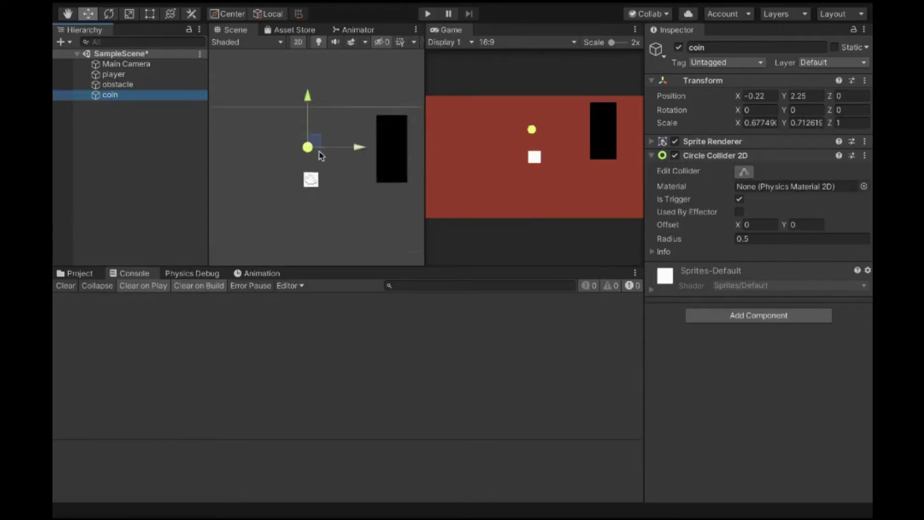
scroll(321, 156, "up", 3)
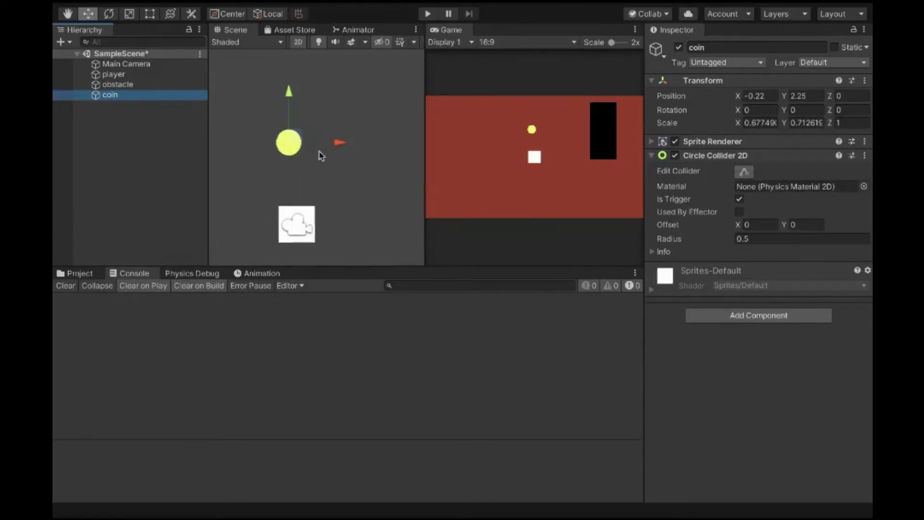
left_click(745, 172)
mouse_move(299, 142)
left_mouse_down()
mouse_move(337, 141)
mouse_move(297, 142)
left_mouse_up()
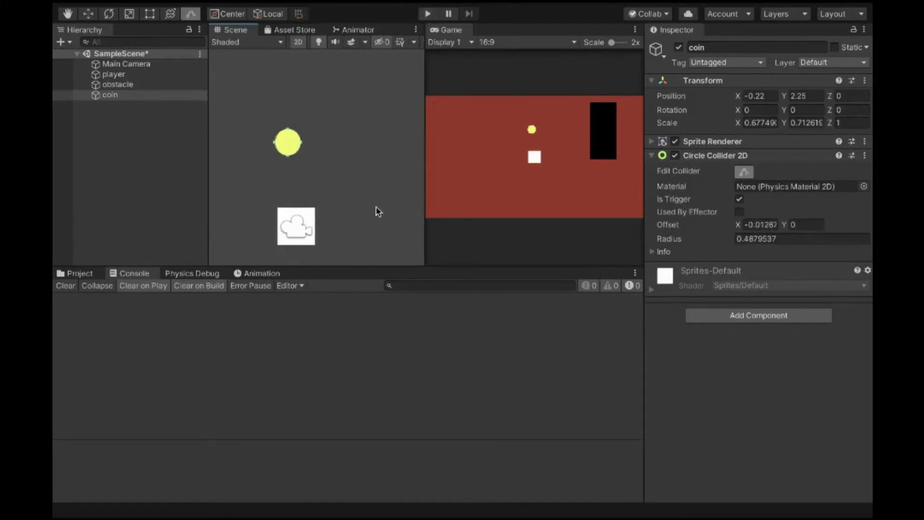
scroll(373, 219, "down", 5)
middle_click_drag(369, 227, 332, 169)
left_click(151, 154)
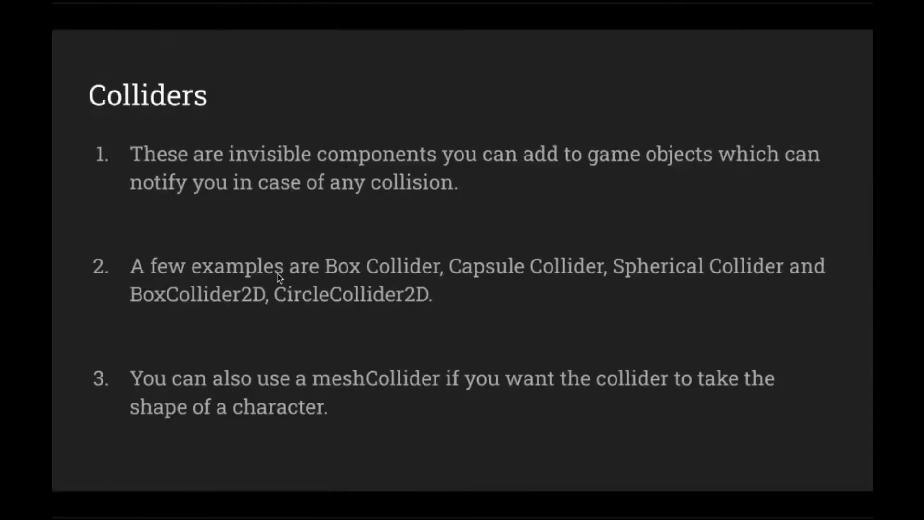
- Advance the presentation through the Colliders and Detecting collisions slides
key("Right")
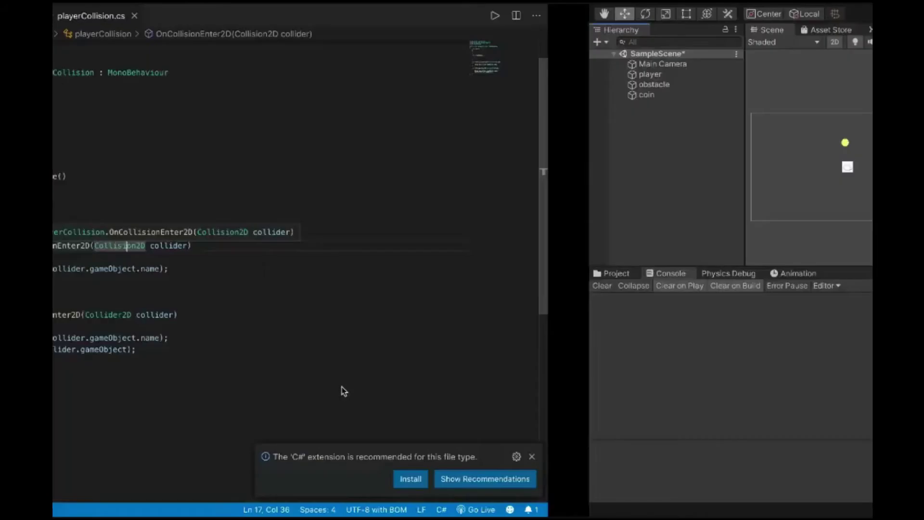
- In Unity's Project assets, inspect the playerCollision script, then select the player to view its scripts
scroll(436, 364, "up", 1)
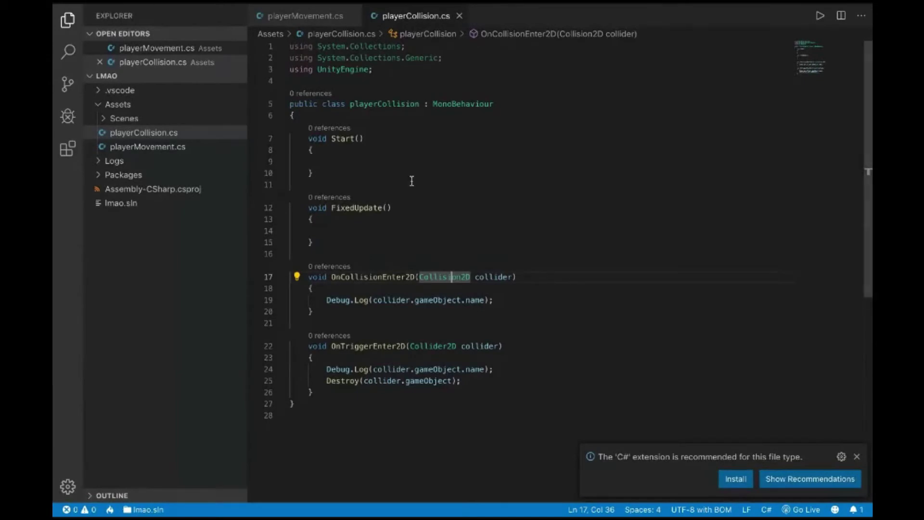
key("ctrl+Right")
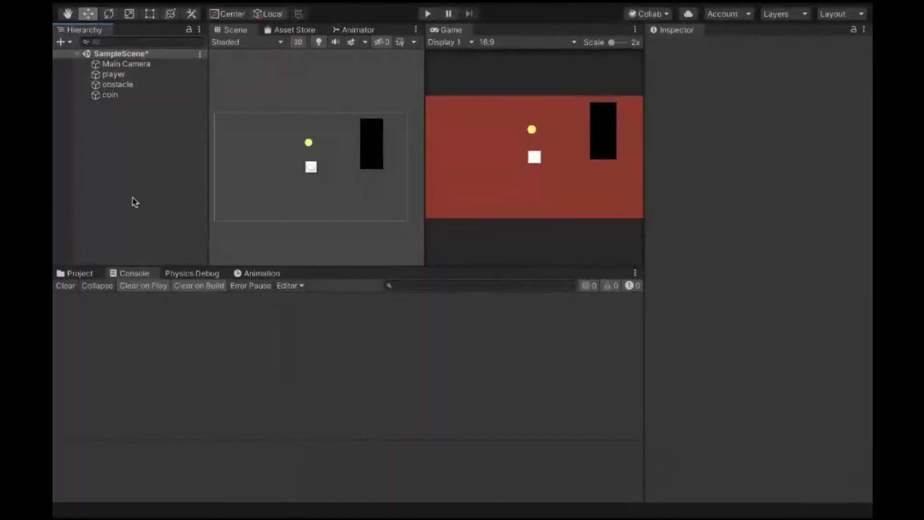
left_click(81, 273)
left_click(309, 342)
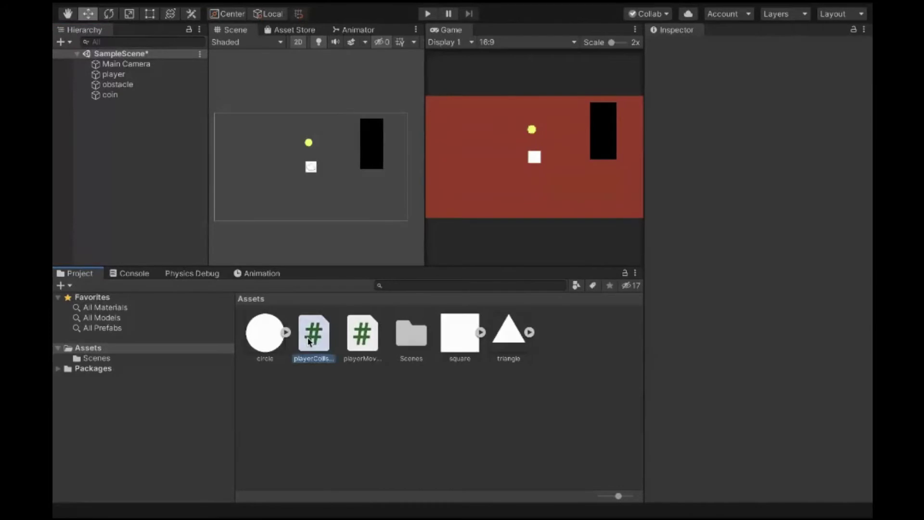
left_click(370, 344)
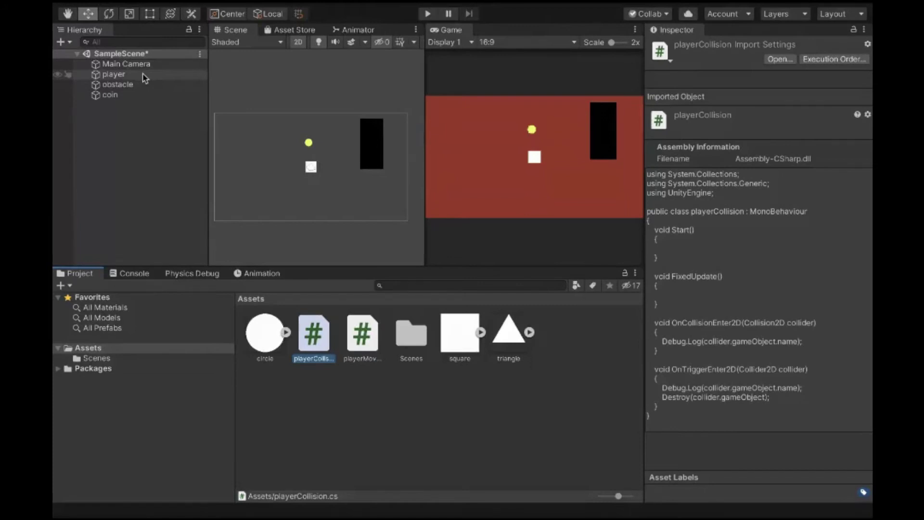
left_click(146, 154)
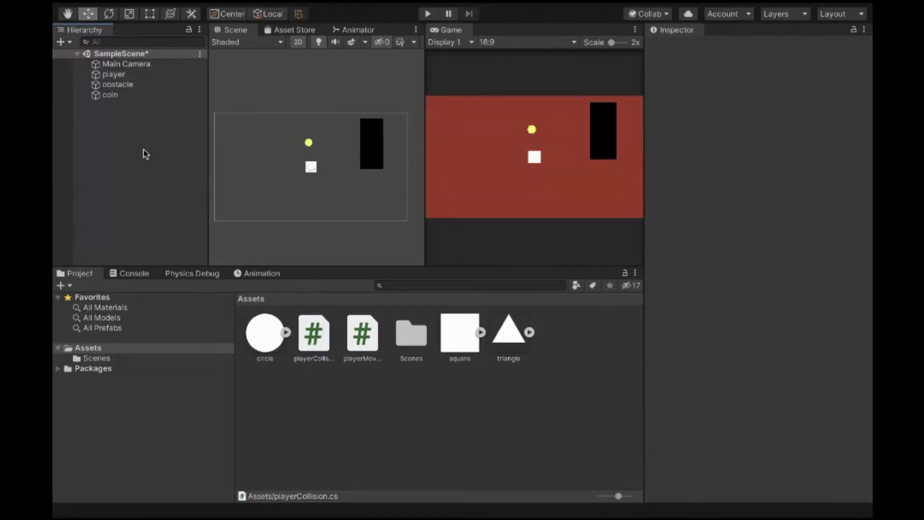
left_click(104, 74)
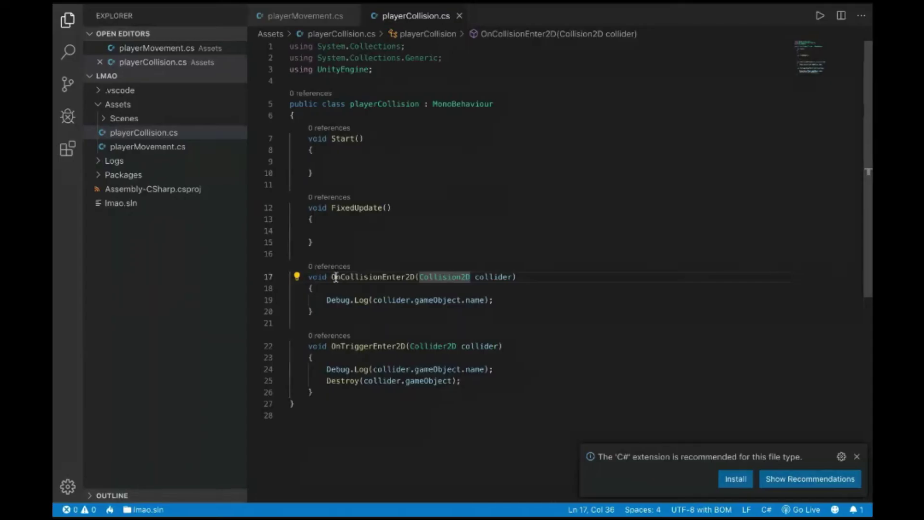
left_click_drag(332, 278, 404, 278)
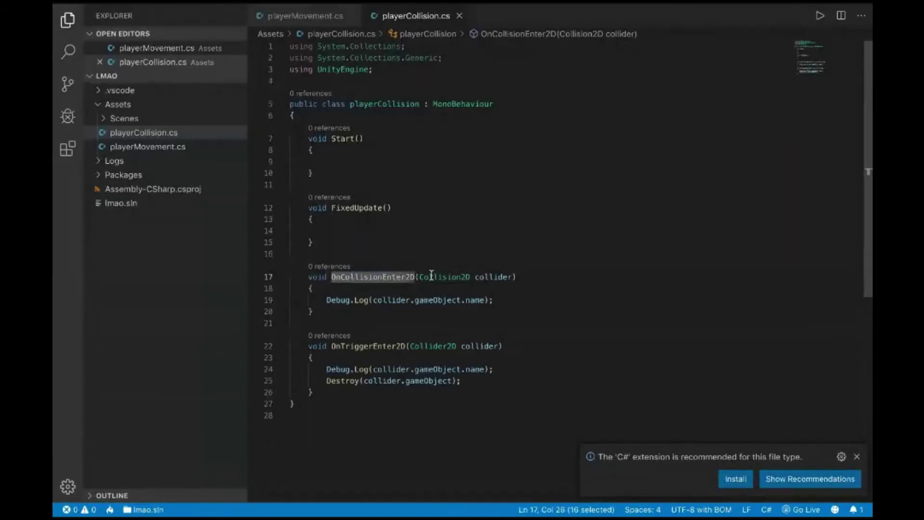
left_click(422, 277)
left_click_drag(419, 278, 482, 277)
left_click(481, 276)
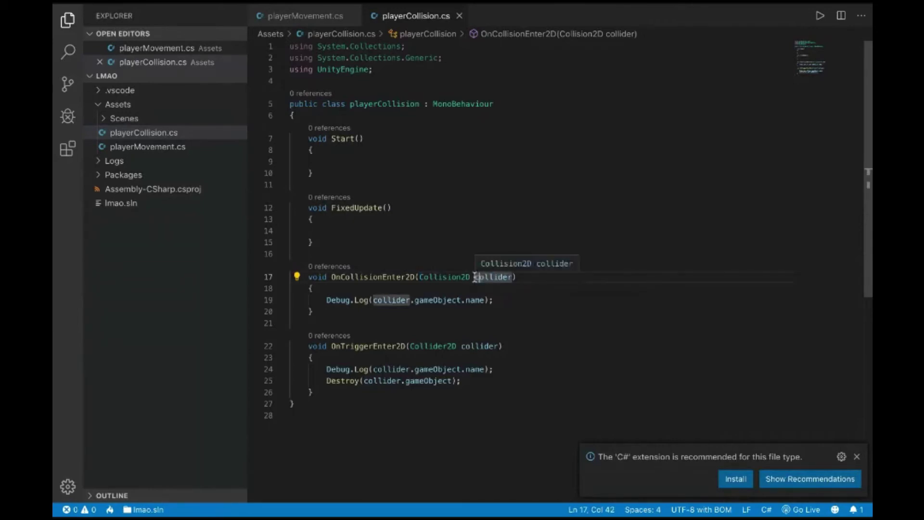
left_click_drag(474, 276, 513, 277)
left_click(513, 276)
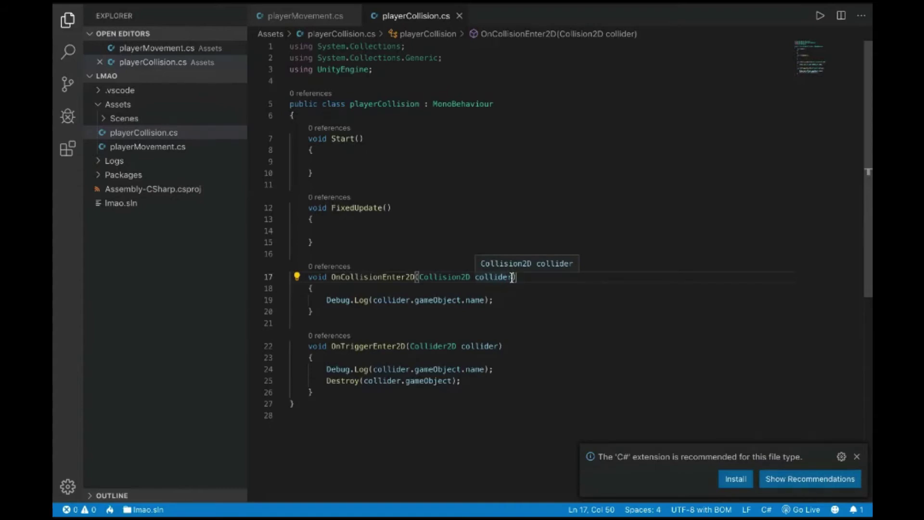
left_click(327, 300)
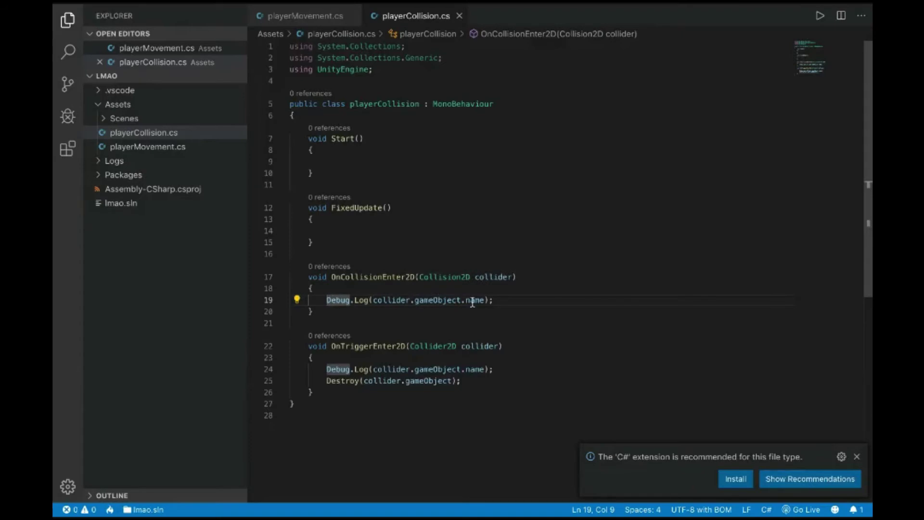
left_click(501, 300)
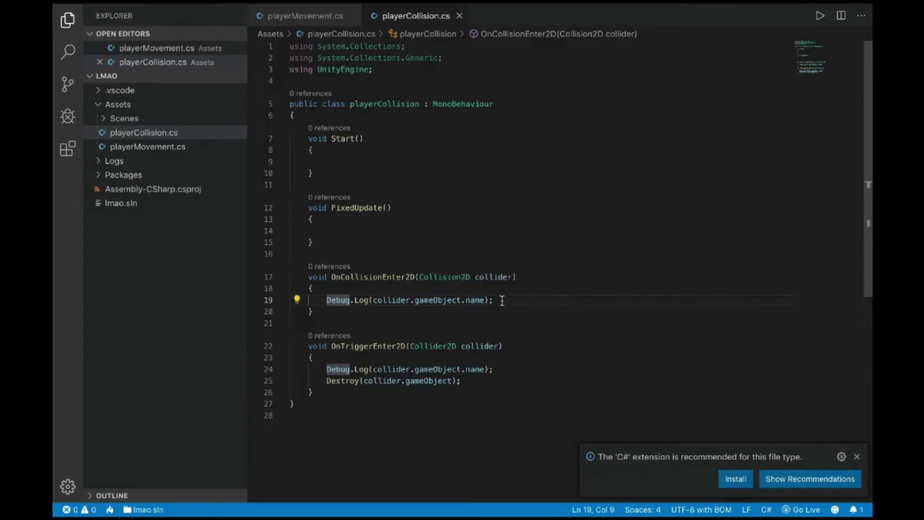